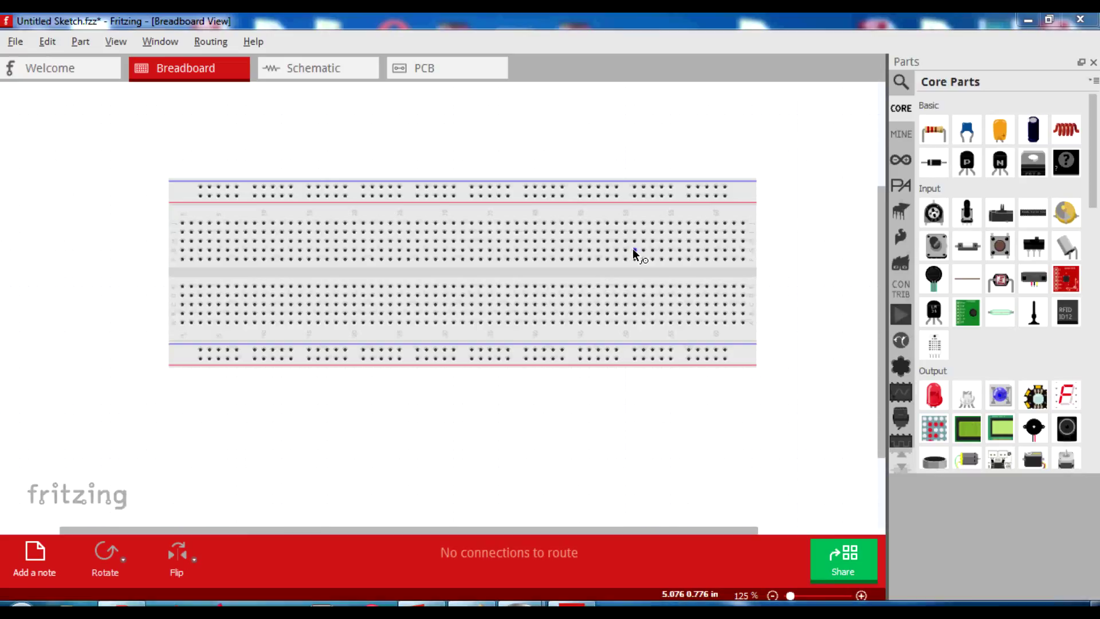
# Step: Search the parts for 7805 and place the regulator at the breadboard's left end
pyautogui.click(899, 84)
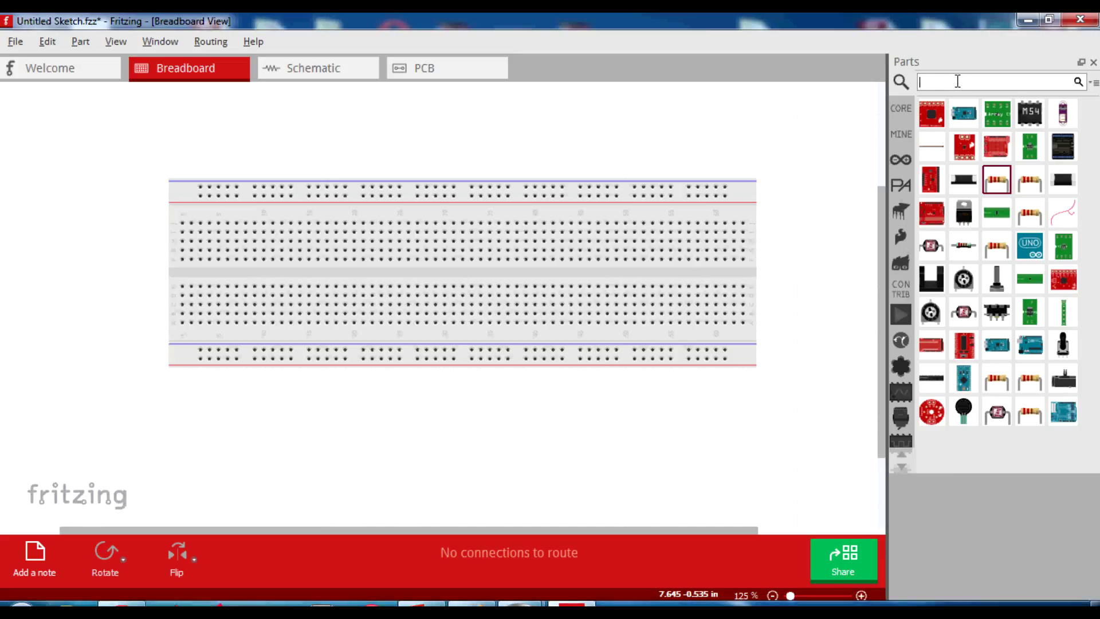
pyautogui.write('7805')
pyautogui.press('Return')
pyautogui.moveTo(931, 113); pyautogui.dragTo(219, 207)
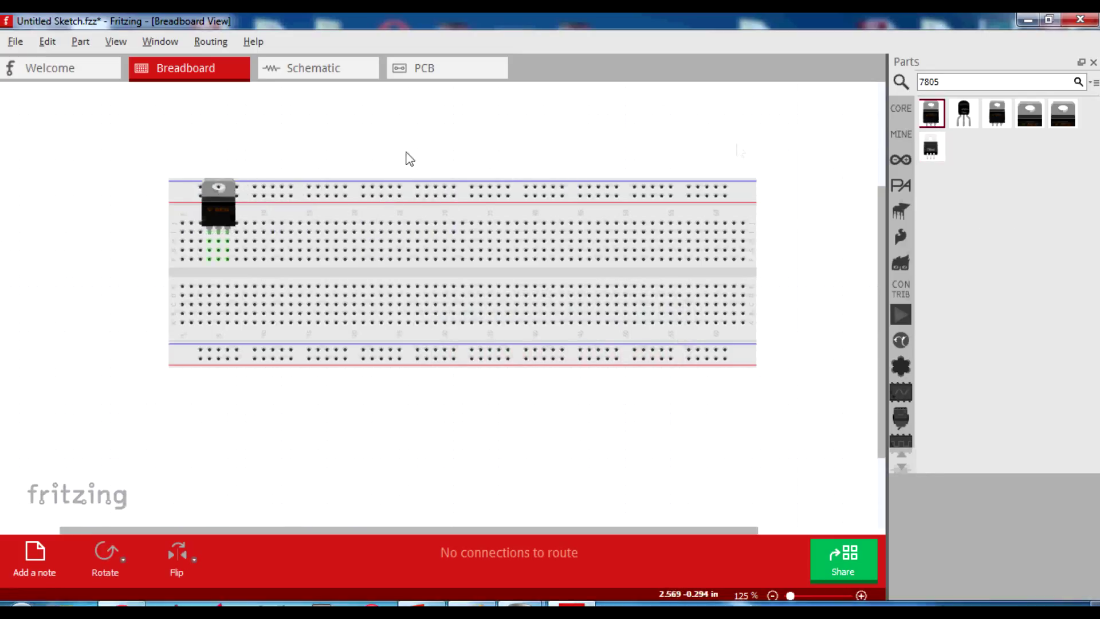
# Step: Add a 9V battery and plug its red and black leads into the breadboard
pyautogui.click(900, 108)
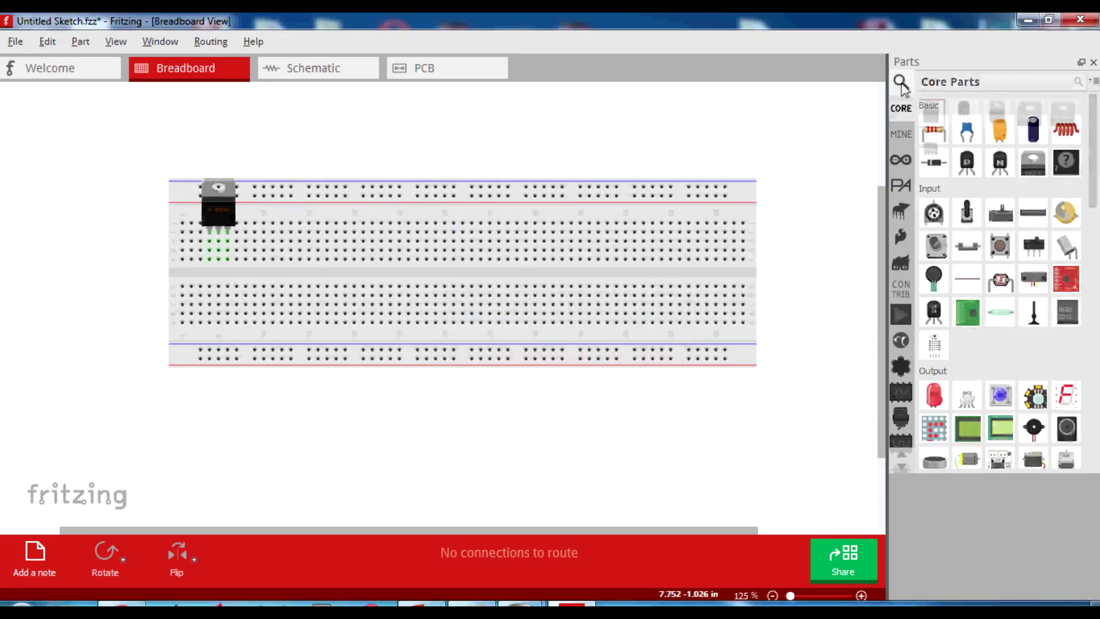
pyautogui.click(900, 82)
pyautogui.hotkey('ctrl', 'a')
pyautogui.write('9')
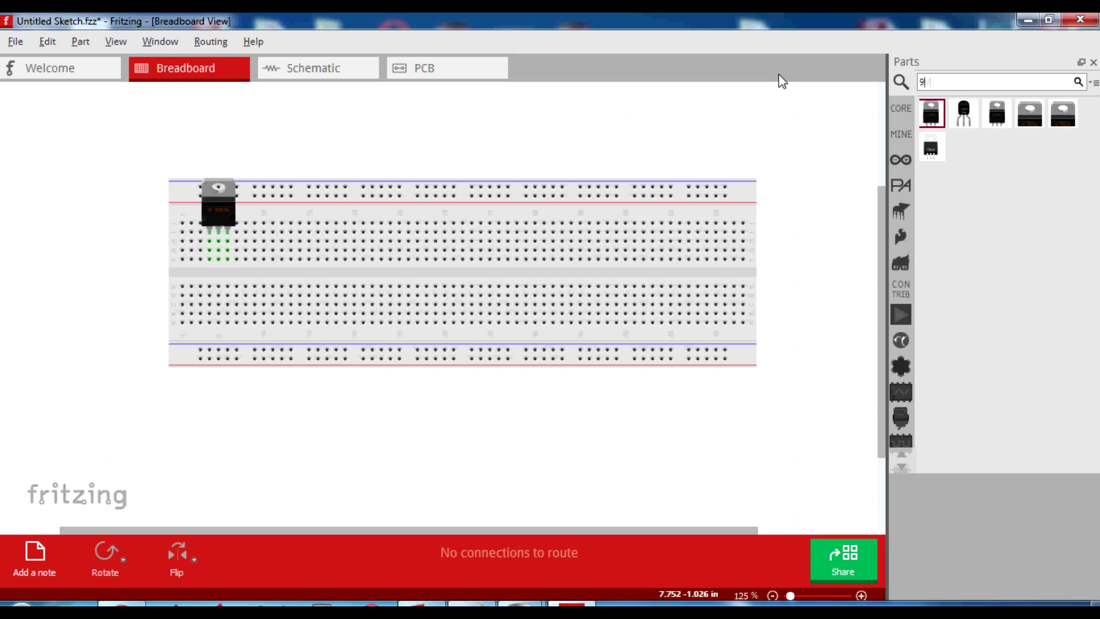
pyautogui.write('V')
pyautogui.press('Return')
pyautogui.moveTo(996, 114); pyautogui.dragTo(43, 189)
pyautogui.moveTo(135, 173); pyautogui.dragTo(206, 236)
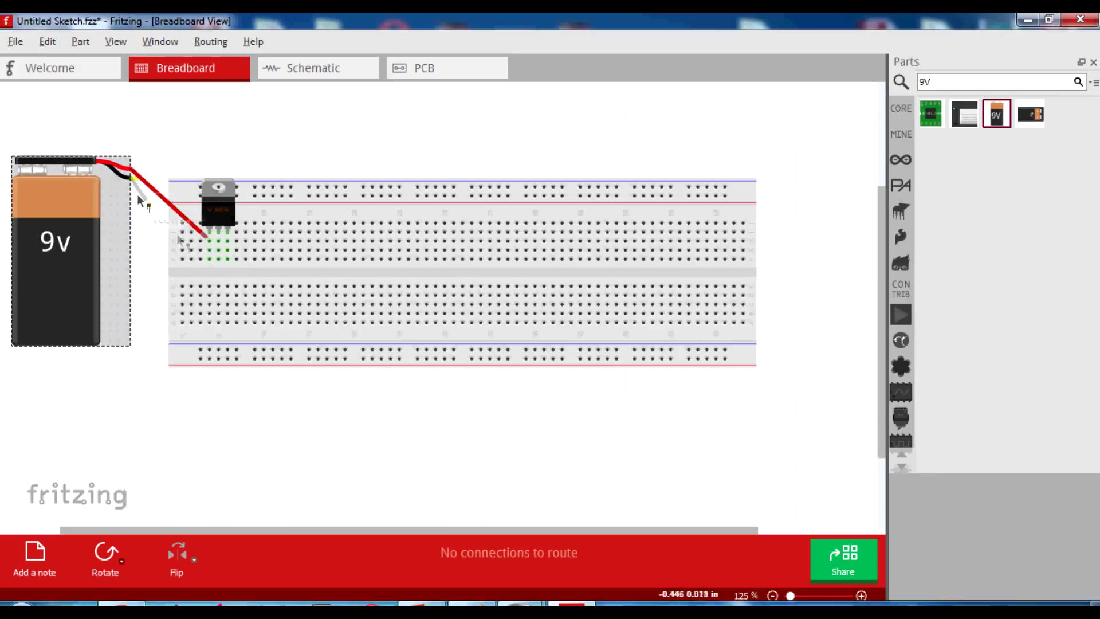
pyautogui.moveTo(138, 198); pyautogui.dragTo(215, 248)
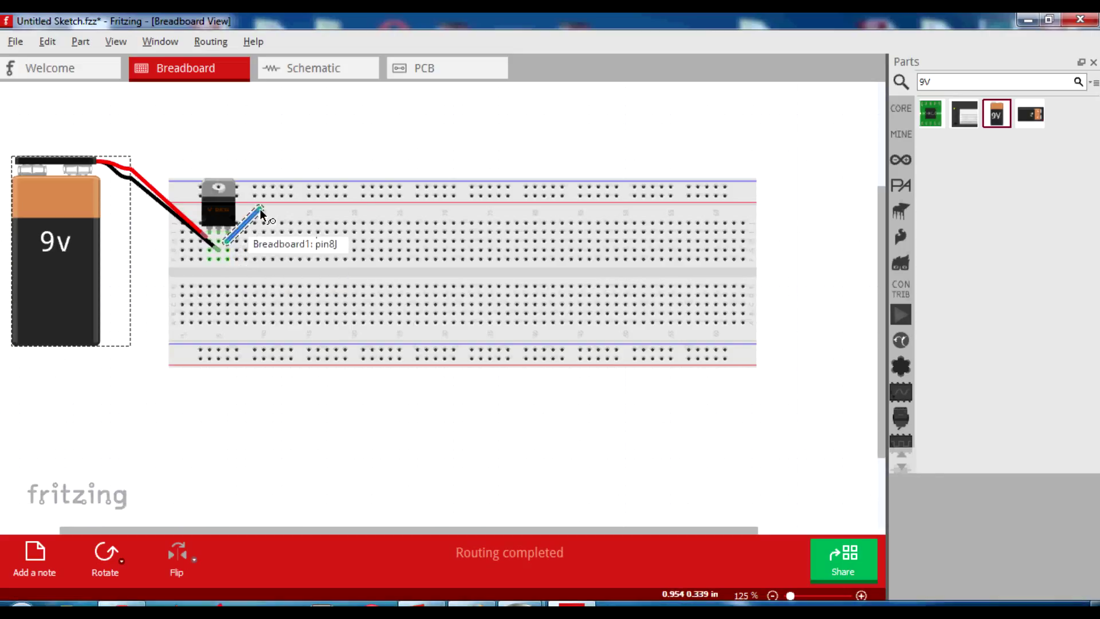
# Step: Wire the regulator's columns to the top and bottom power rails
pyautogui.moveTo(227, 242); pyautogui.dragTo(255, 199)
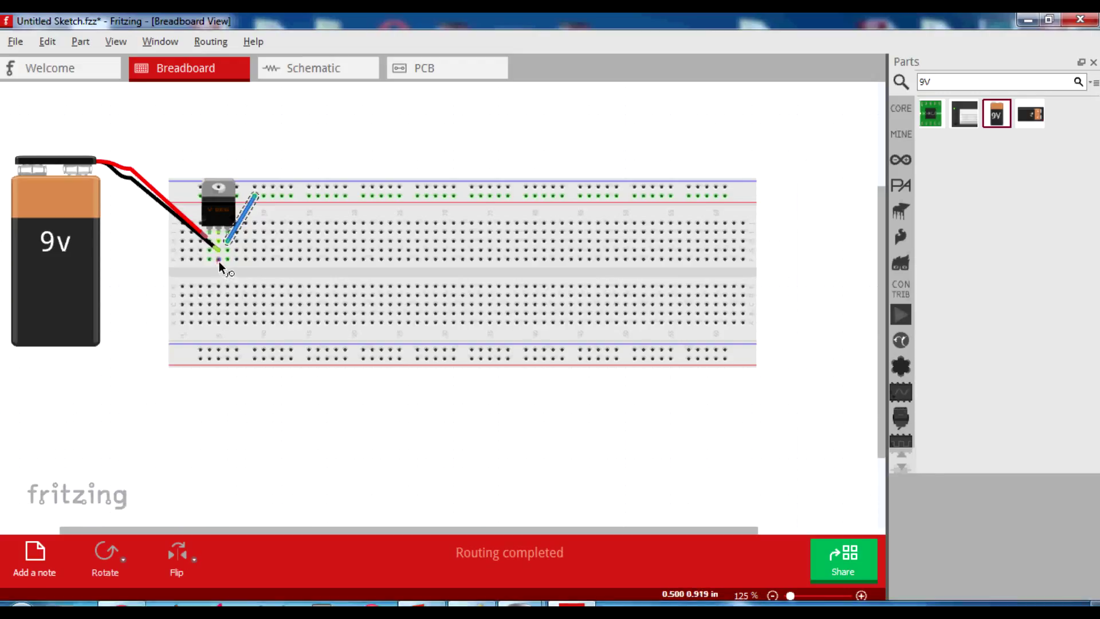
pyautogui.moveTo(218, 261); pyautogui.dragTo(219, 346)
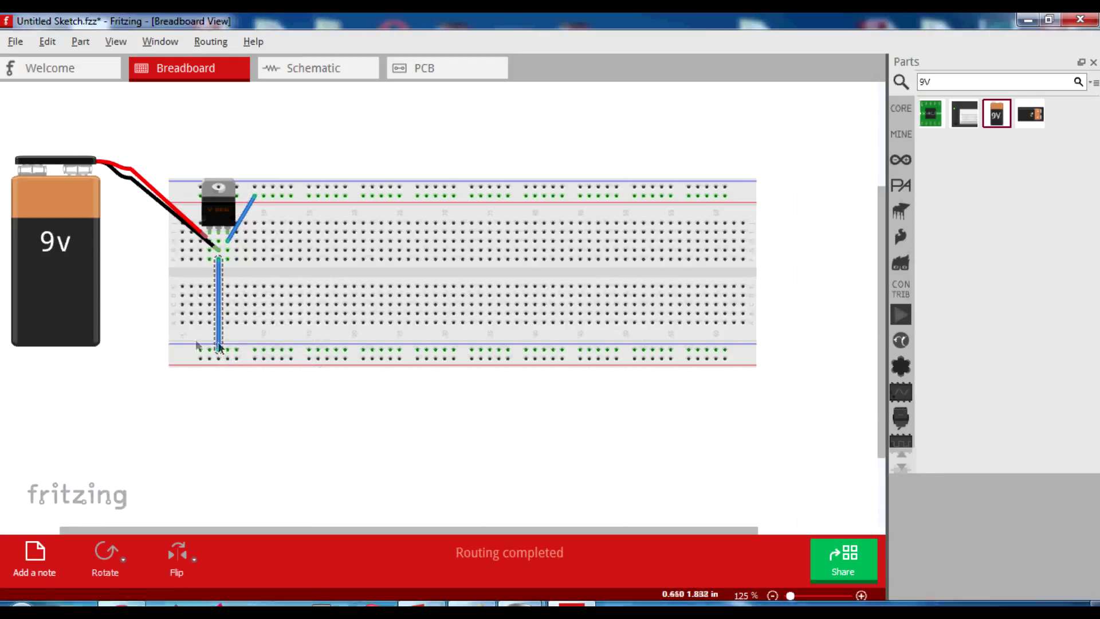
pyautogui.tripleClick(948, 82)
# Step: Search for 'ldr' and place the LDR on the breadboard near the top rail
pyautogui.write('ld')
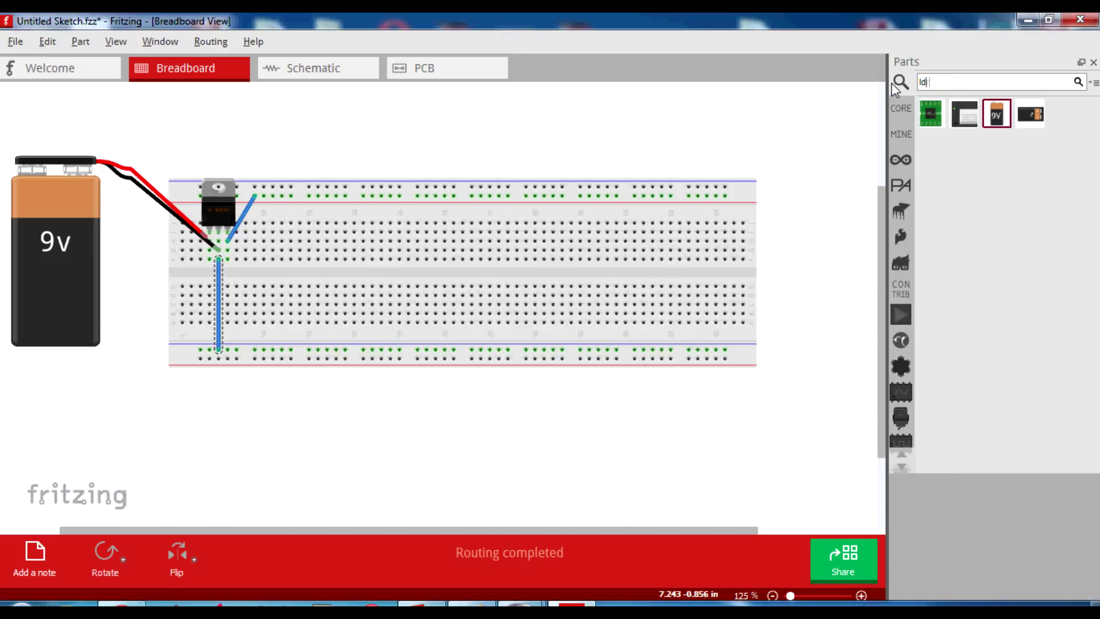
pyautogui.write('r')
pyautogui.press('Return')
pyautogui.moveTo(1069, 160); pyautogui.dragTo(295, 216)
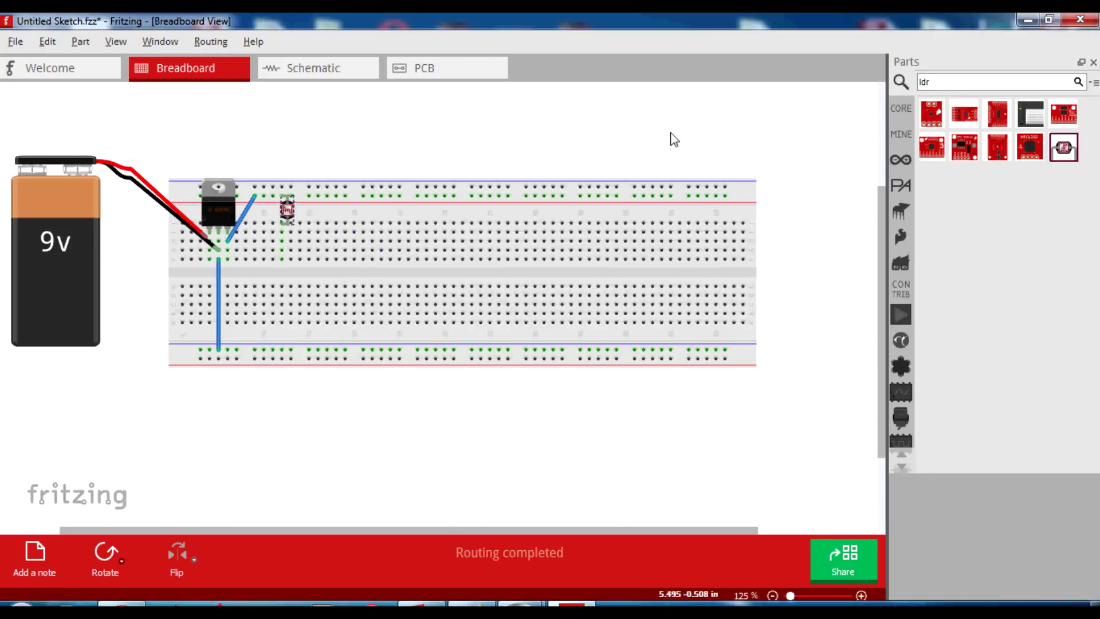
# Step: Place a resistor below the LDR and extend its leg to the bottom power rail
pyautogui.click(908, 84)
pyautogui.write('resistor')
pyautogui.press('Return')
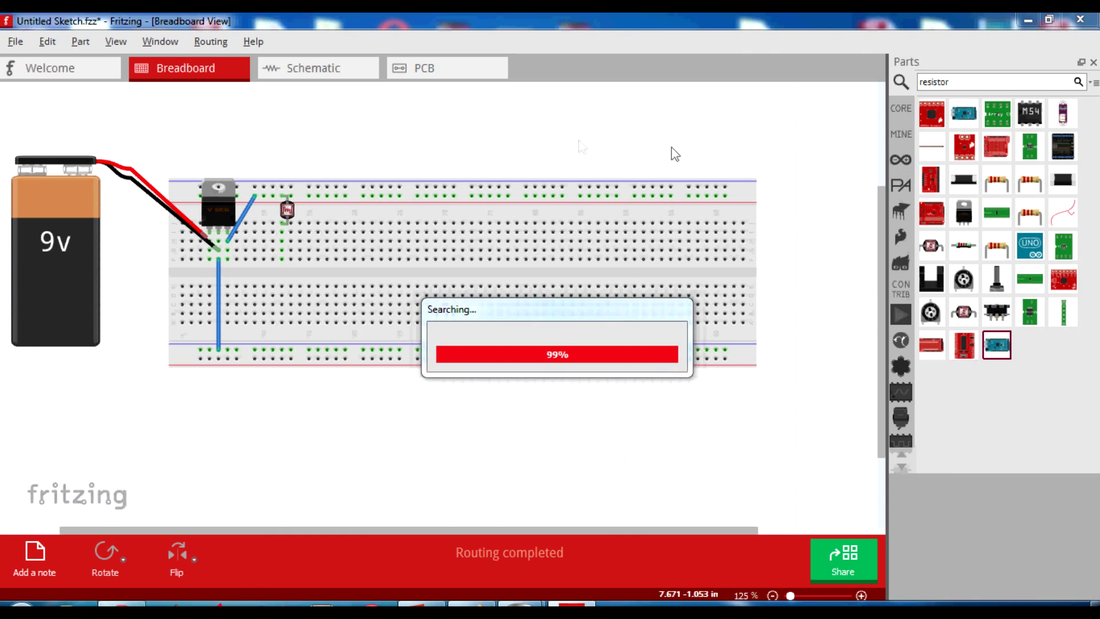
pyautogui.moveTo(985, 182); pyautogui.dragTo(290, 287)
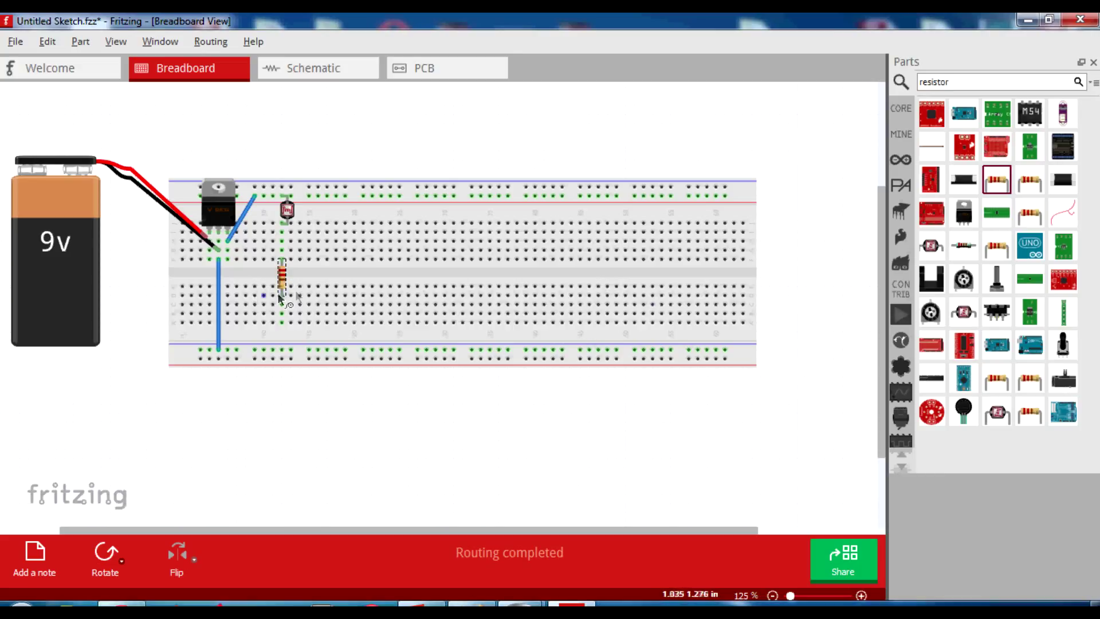
pyautogui.moveTo(277, 286); pyautogui.dragTo(281, 351)
pyautogui.click(397, 128)
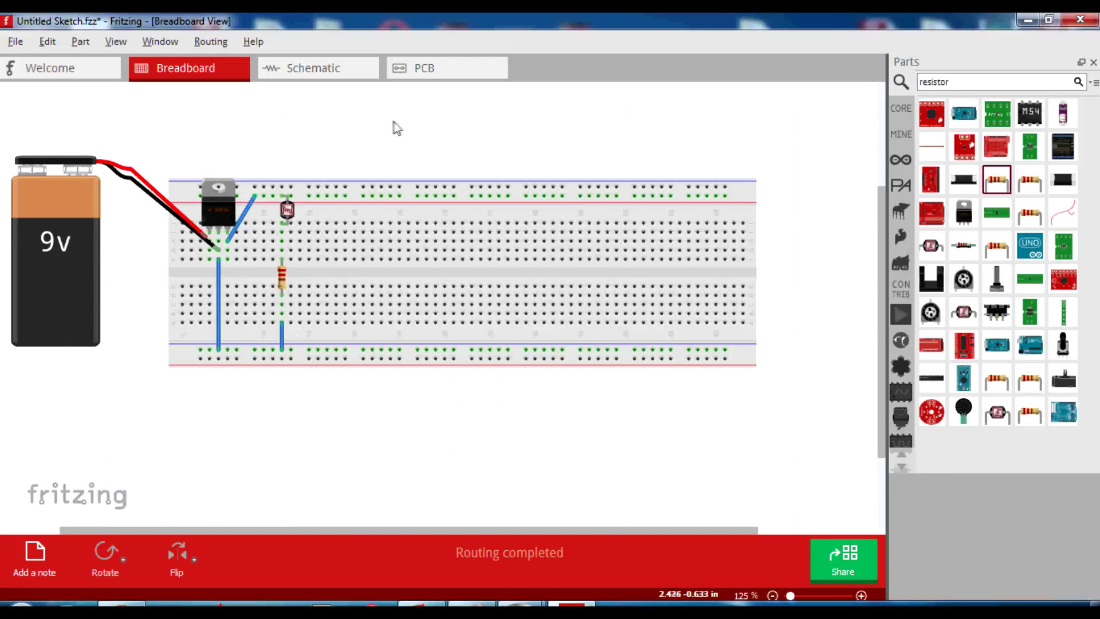
pyautogui.moveTo(945, 82); pyautogui.dragTo(871, 87)
pyautogui.write('potentiometer')
# Step: Place a potentiometer right of the LDR and wire it between the top and bottom rails
pyautogui.press('Return')
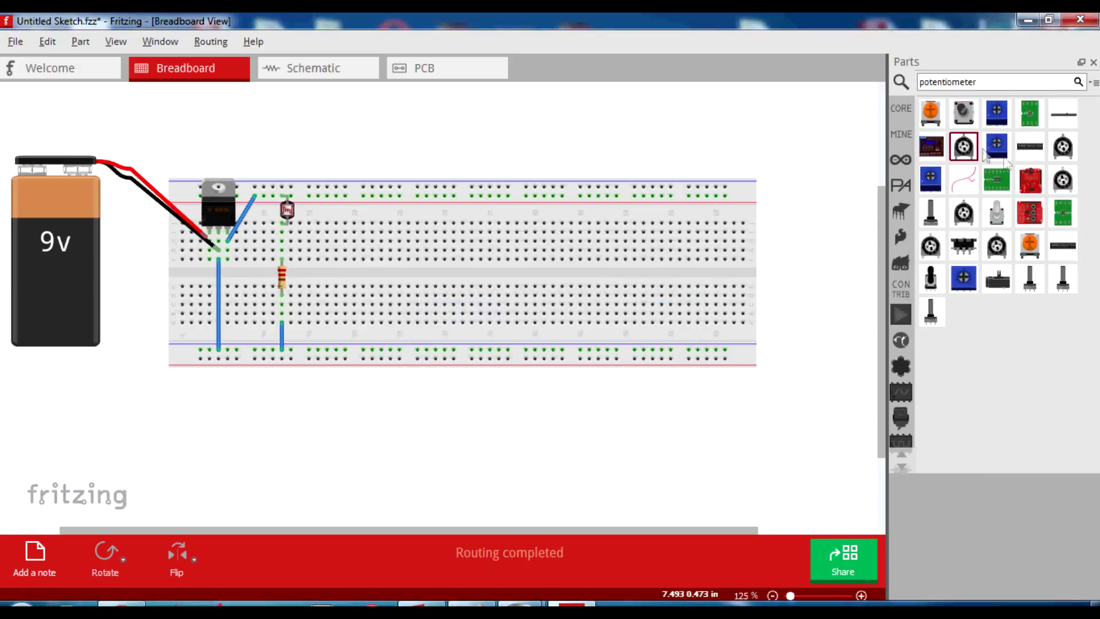
pyautogui.moveTo(1062, 180); pyautogui.dragTo(345, 238)
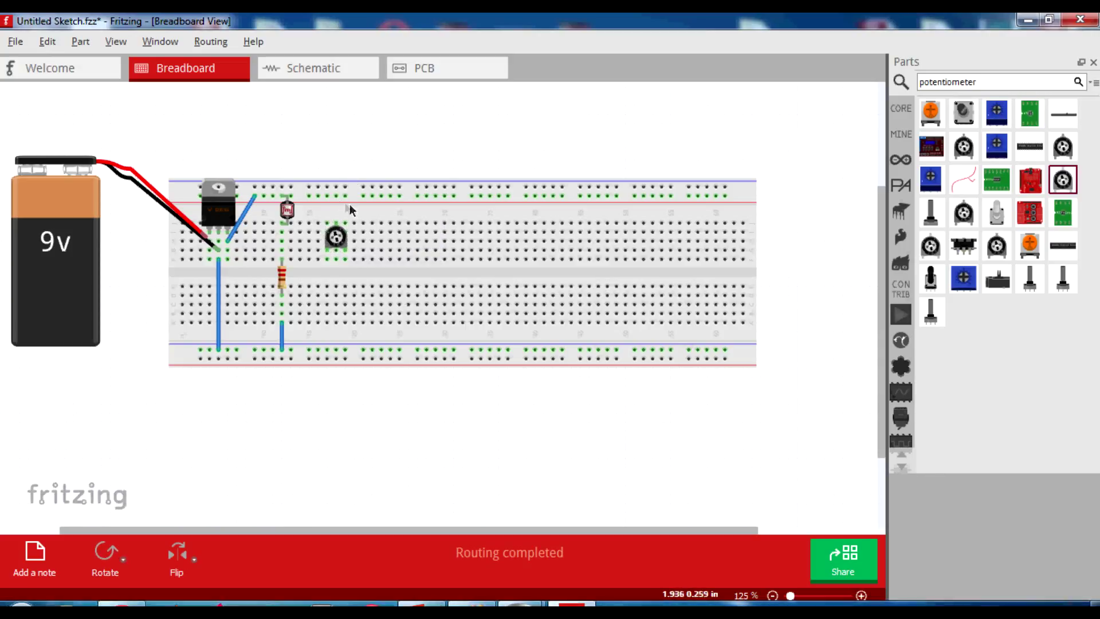
pyautogui.click(328, 202)
pyautogui.moveTo(327, 197); pyautogui.dragTo(345, 350)
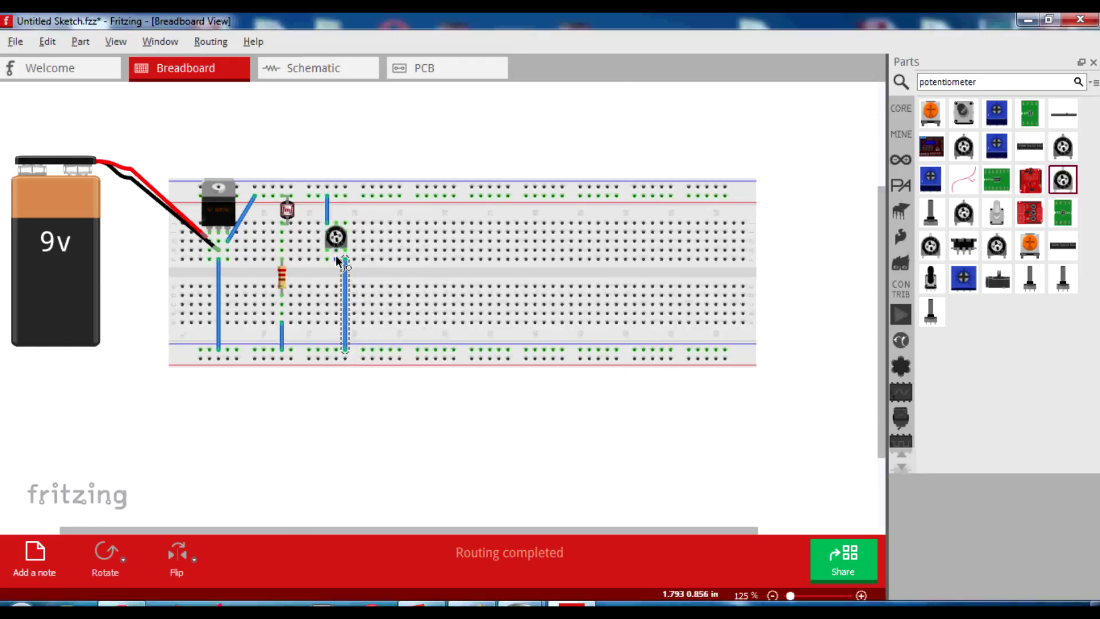
pyautogui.doubleClick(1004, 82)
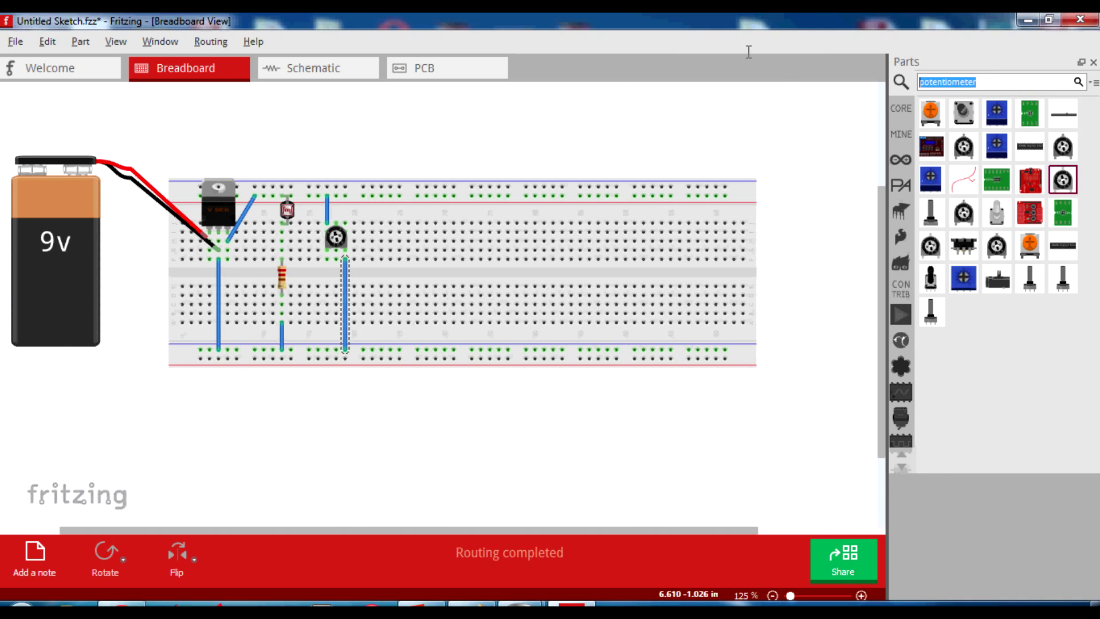
pyautogui.click(902, 115)
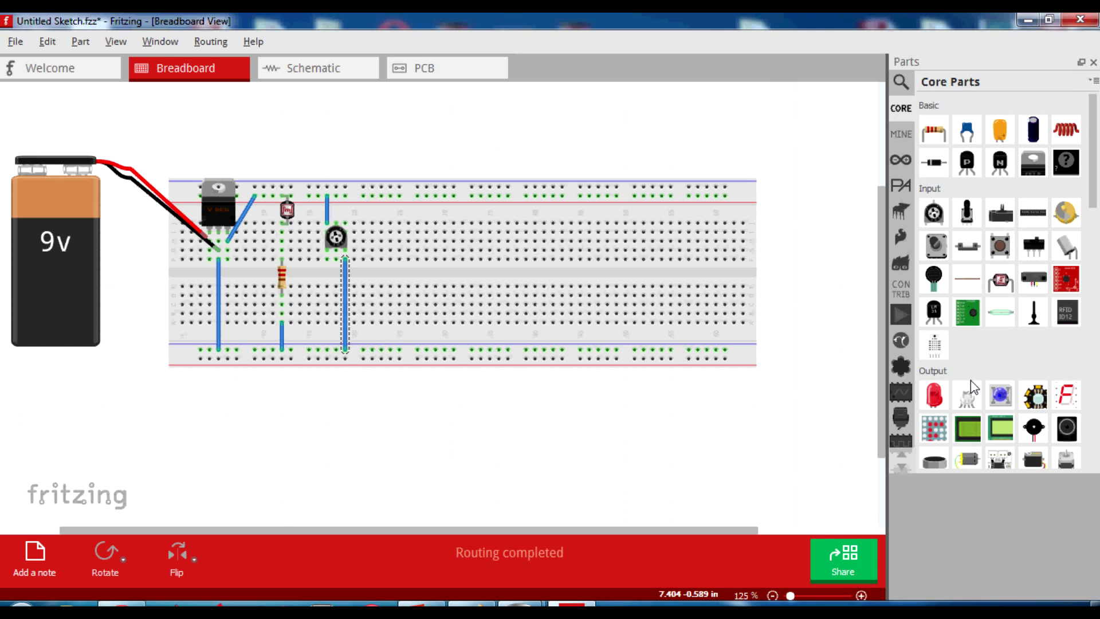
# Step: Place the generic IC from the CORE bin and wire its pins to both power rails
pyautogui.scroll(-1, 967, 342)
pyautogui.moveTo(934, 370); pyautogui.dragTo(395, 275)
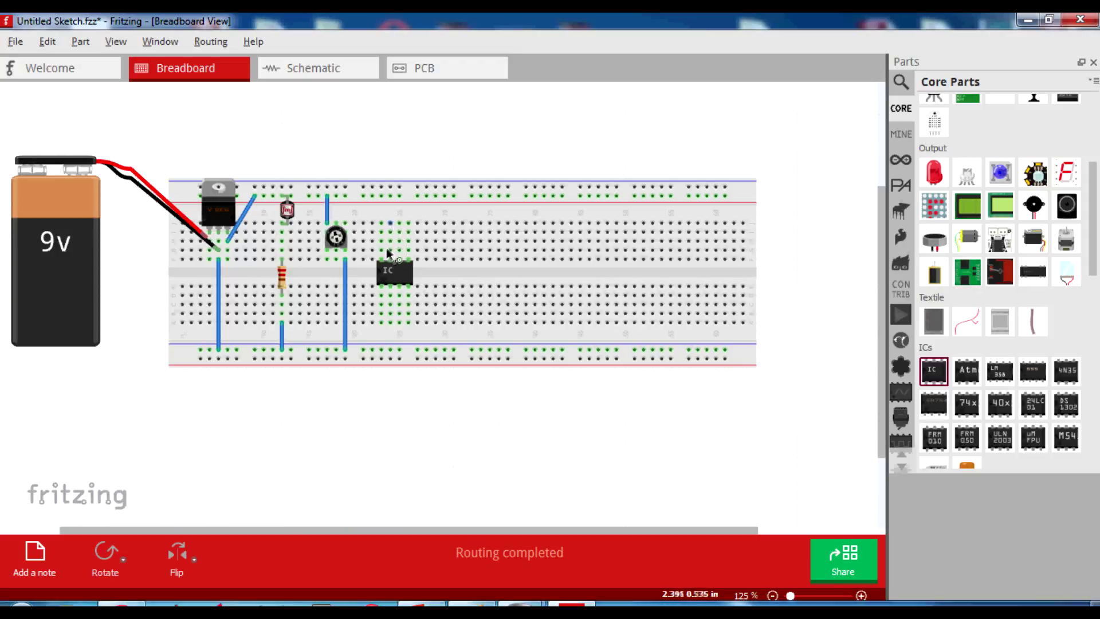
pyautogui.moveTo(389, 226); pyautogui.dragTo(390, 195)
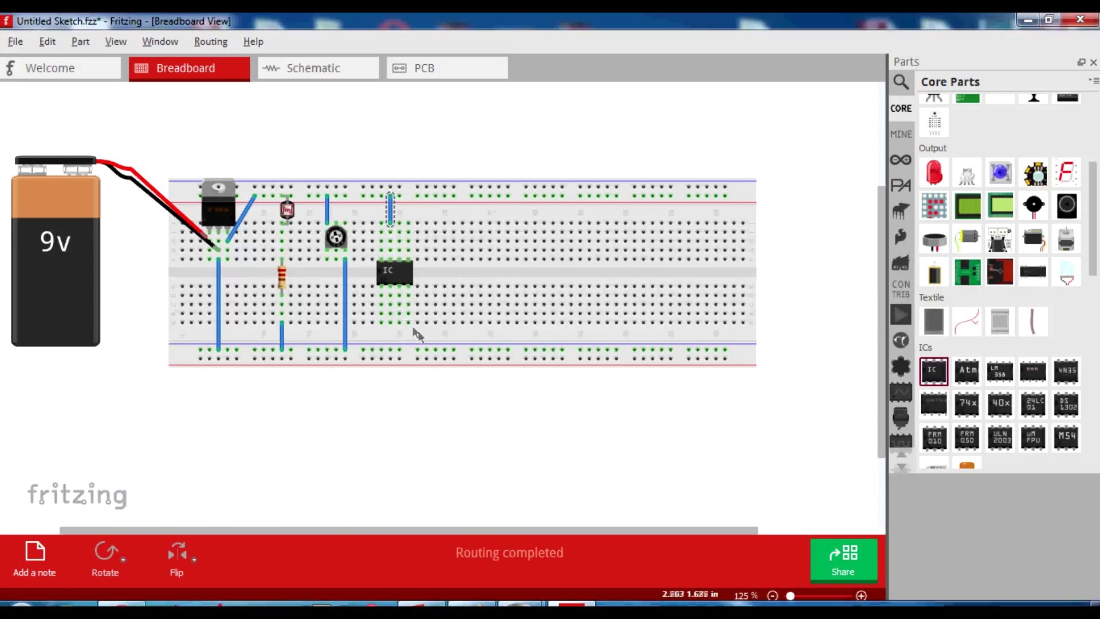
pyautogui.moveTo(407, 322); pyautogui.dragTo(399, 348)
# Step: Wire the LDR row to an IC pin and bring a red LED onto the canvas
pyautogui.moveTo(121, 608)
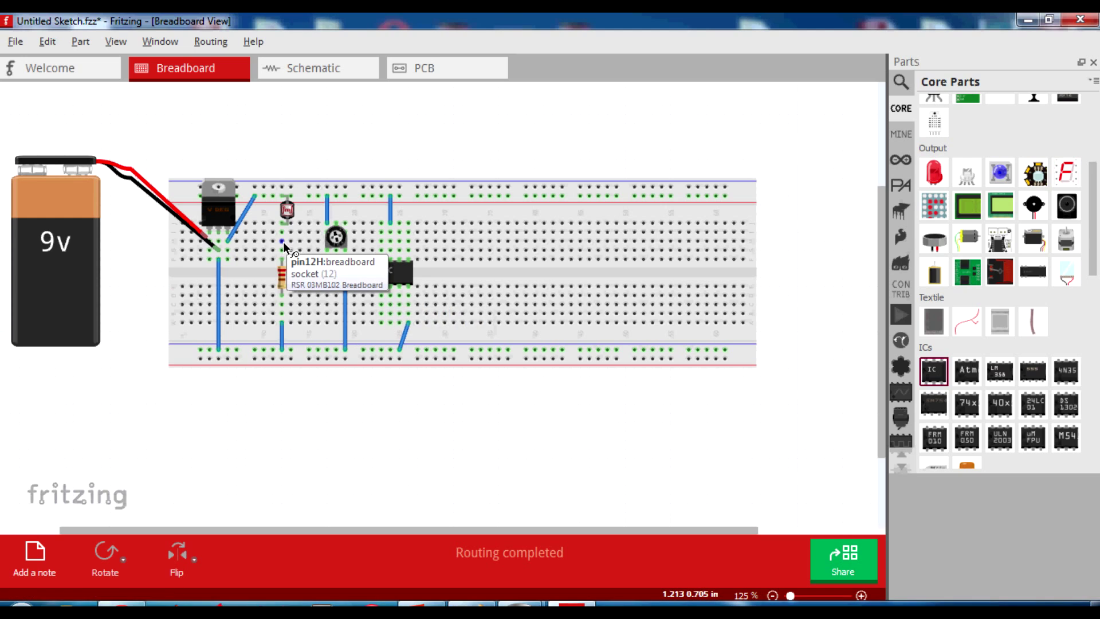
pyautogui.moveTo(283, 242); pyautogui.dragTo(386, 305)
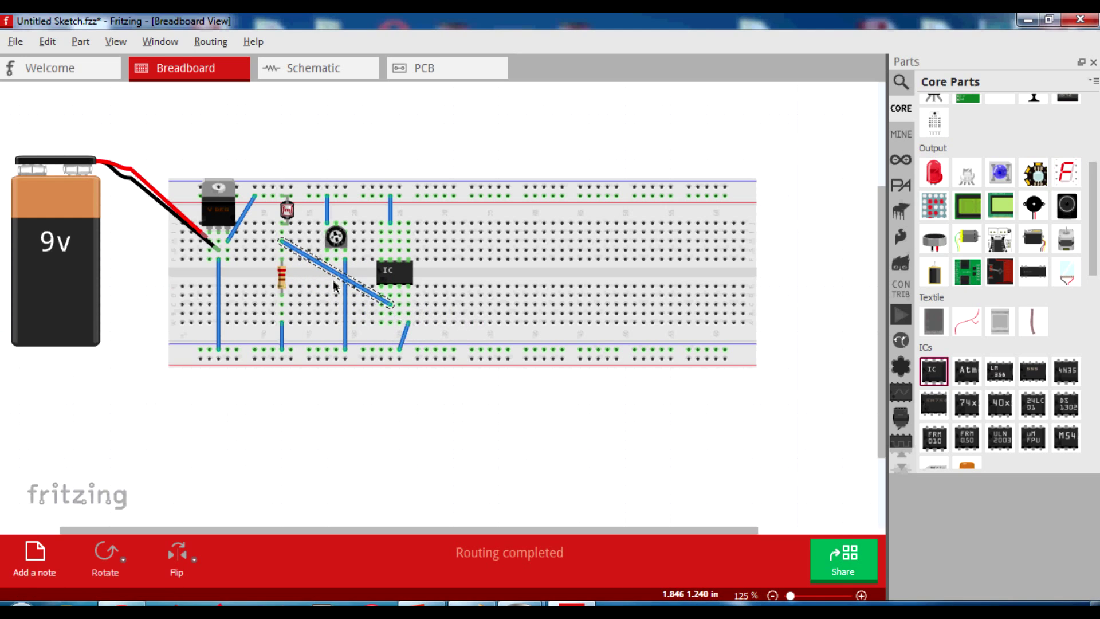
pyautogui.moveTo(336, 264); pyautogui.dragTo(401, 305)
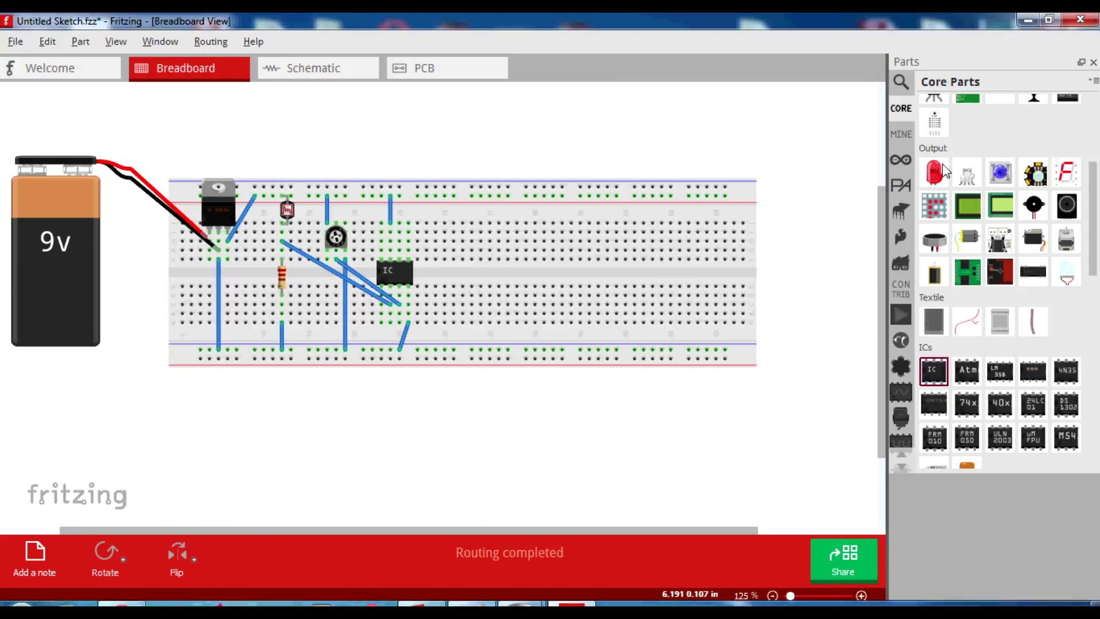
pyautogui.moveTo(944, 170); pyautogui.dragTo(609, 127)
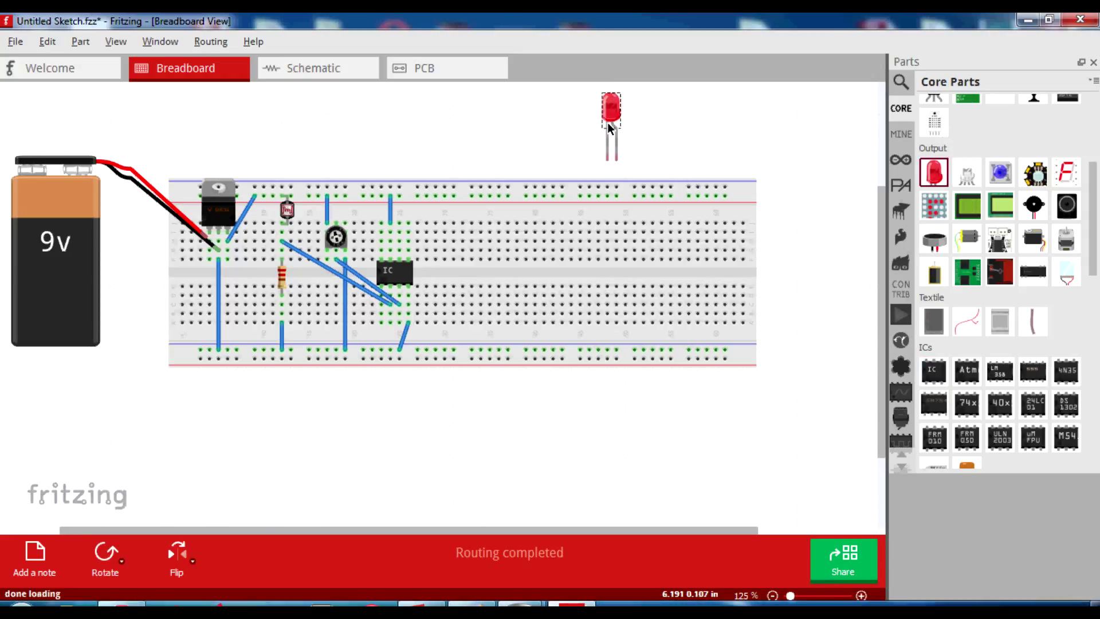
# Step: Flip the red LED, place it above the IC, and bend its cathode leg to pin27H
pyautogui.hotkey('ctrl', 'r')
pyautogui.hotkey('ctrl', 'z')
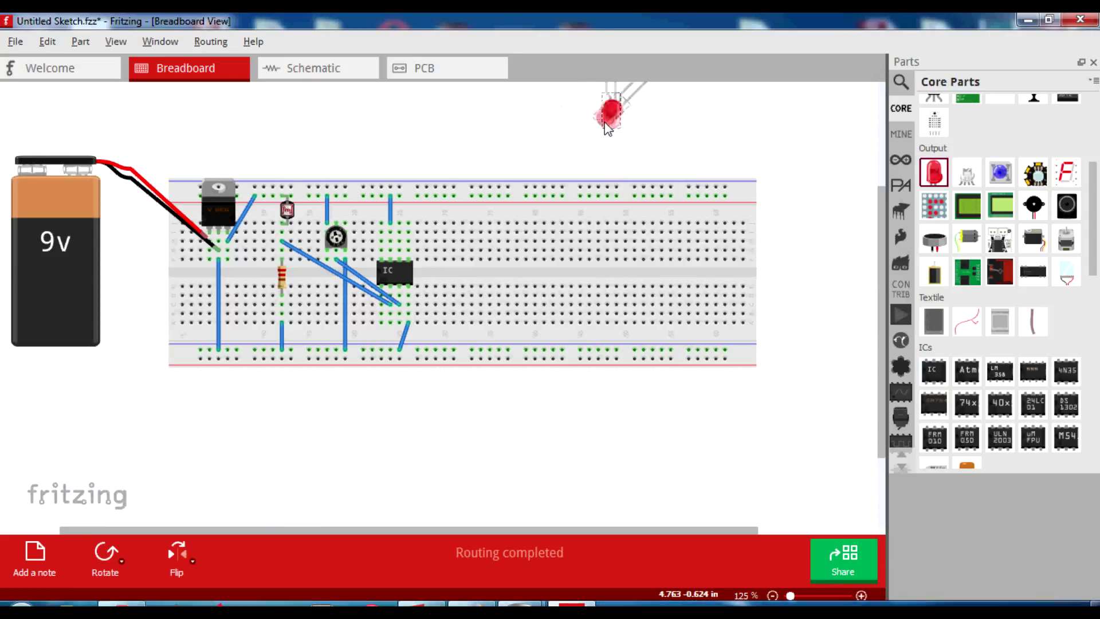
pyautogui.click(172, 558)
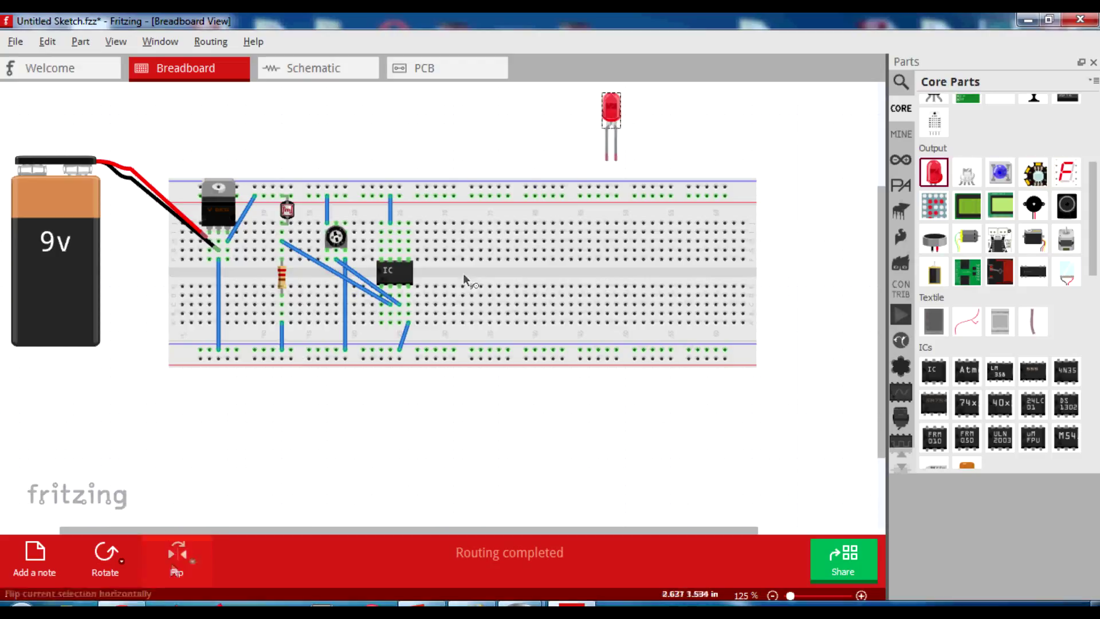
pyautogui.moveTo(610, 111); pyautogui.dragTo(412, 197)
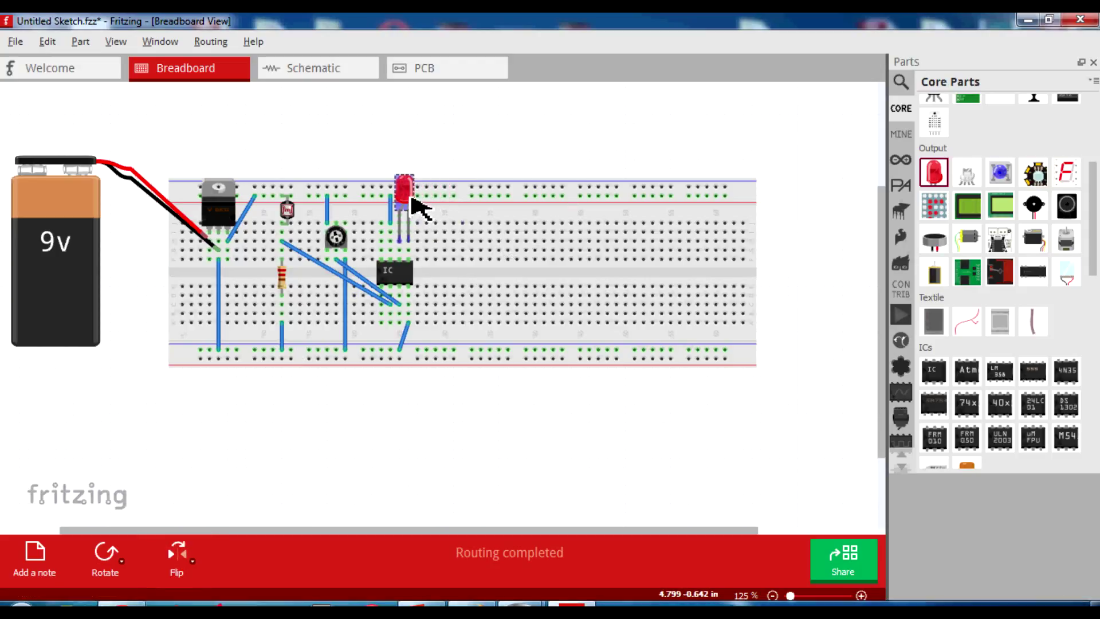
pyautogui.moveTo(407, 241)
pyautogui.mouseDown()
pyautogui.moveTo(411, 232)
pyautogui.moveTo(418, 242)
pyautogui.mouseUp()
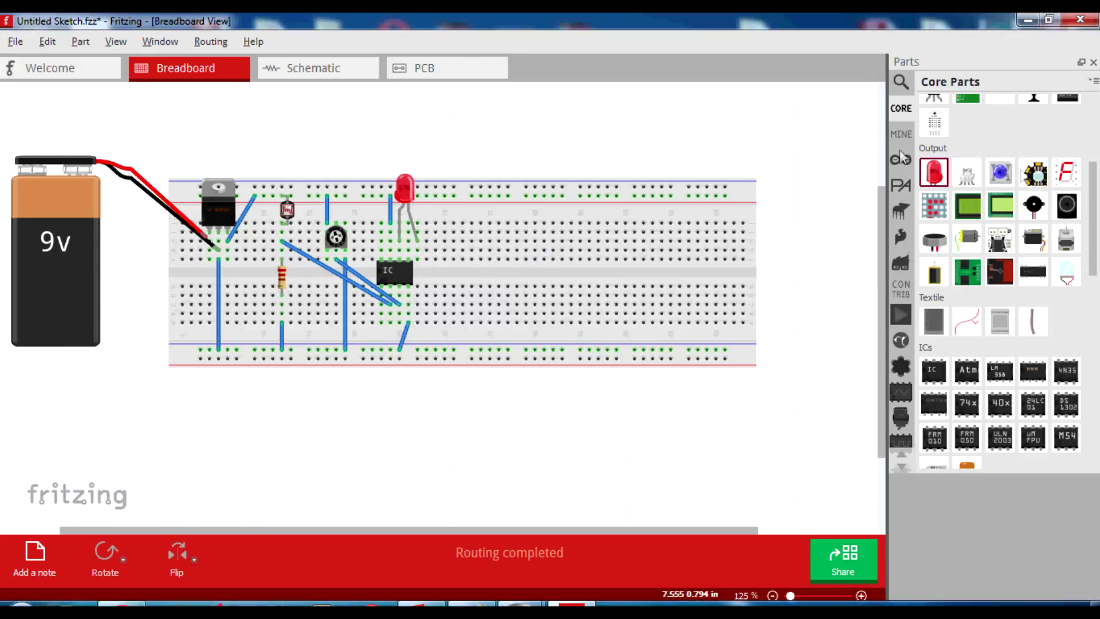
# Step: Add an upright resistor beside the IC and wire its row to the bottom rail
pyautogui.click(908, 85)
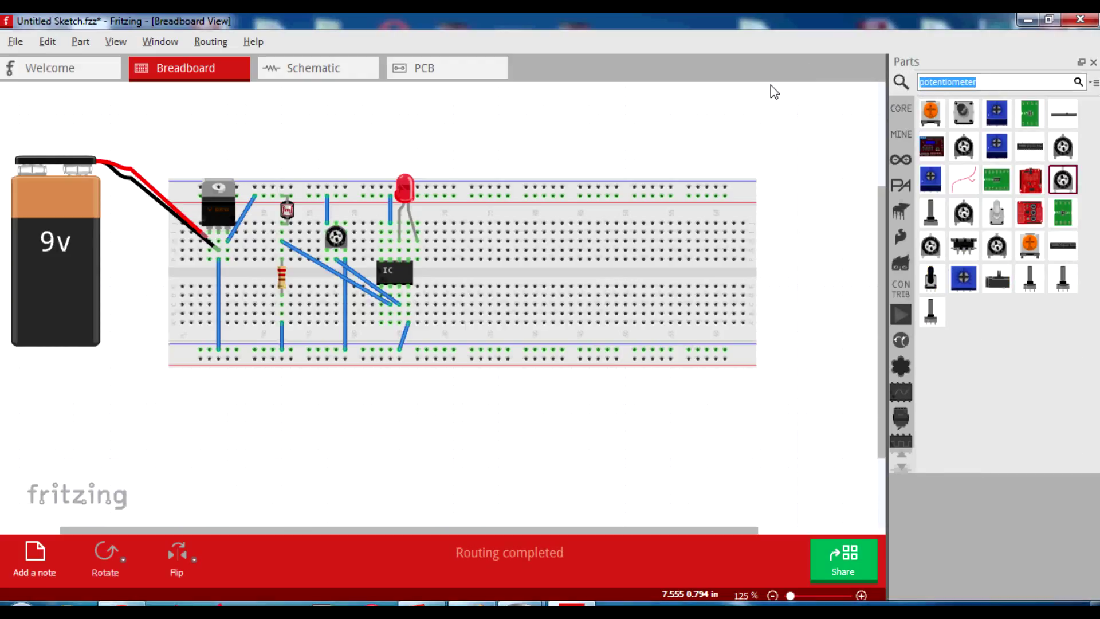
pyautogui.write('resistor')
pyautogui.press('Return')
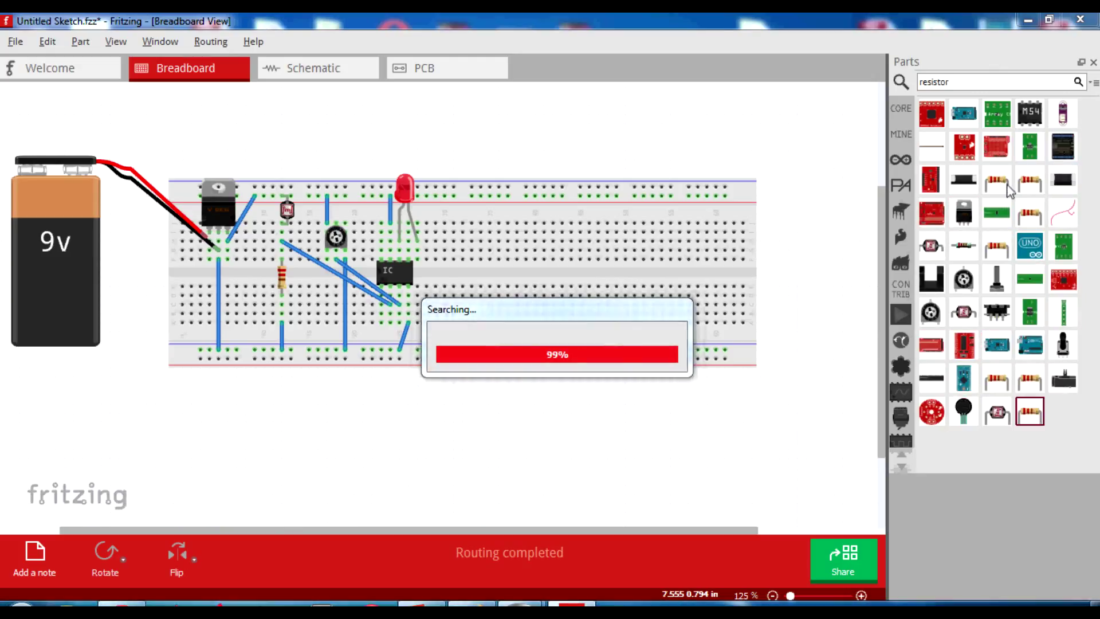
pyautogui.moveTo(999, 183); pyautogui.dragTo(506, 164)
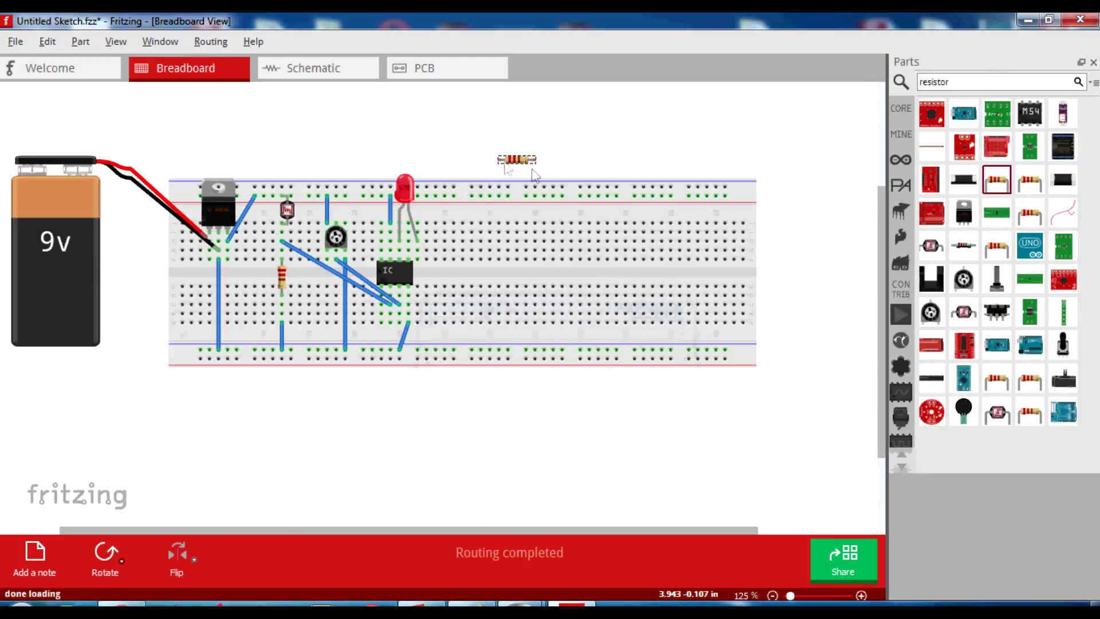
pyautogui.hotkey('ctrl', 'r')
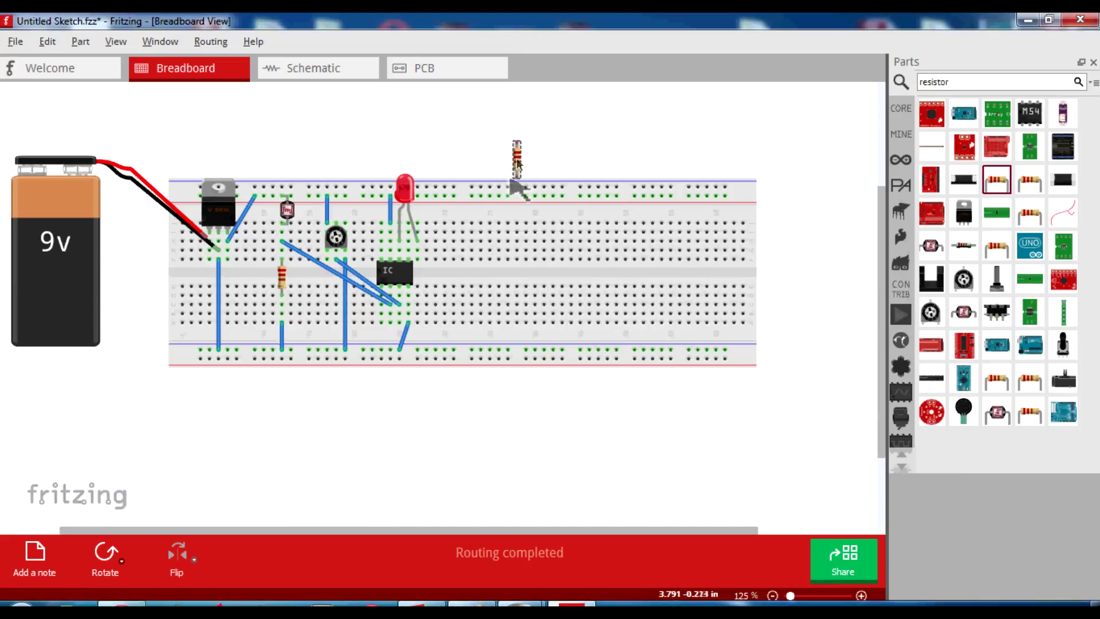
pyautogui.moveTo(521, 168); pyautogui.dragTo(441, 273)
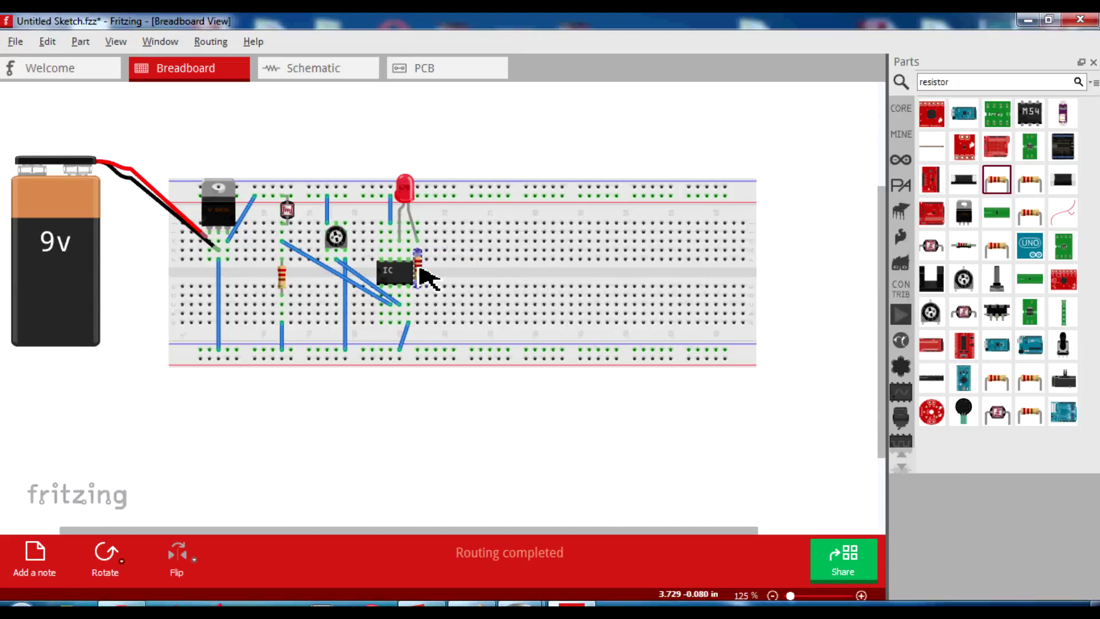
pyautogui.moveTo(417, 320); pyautogui.dragTo(418, 350)
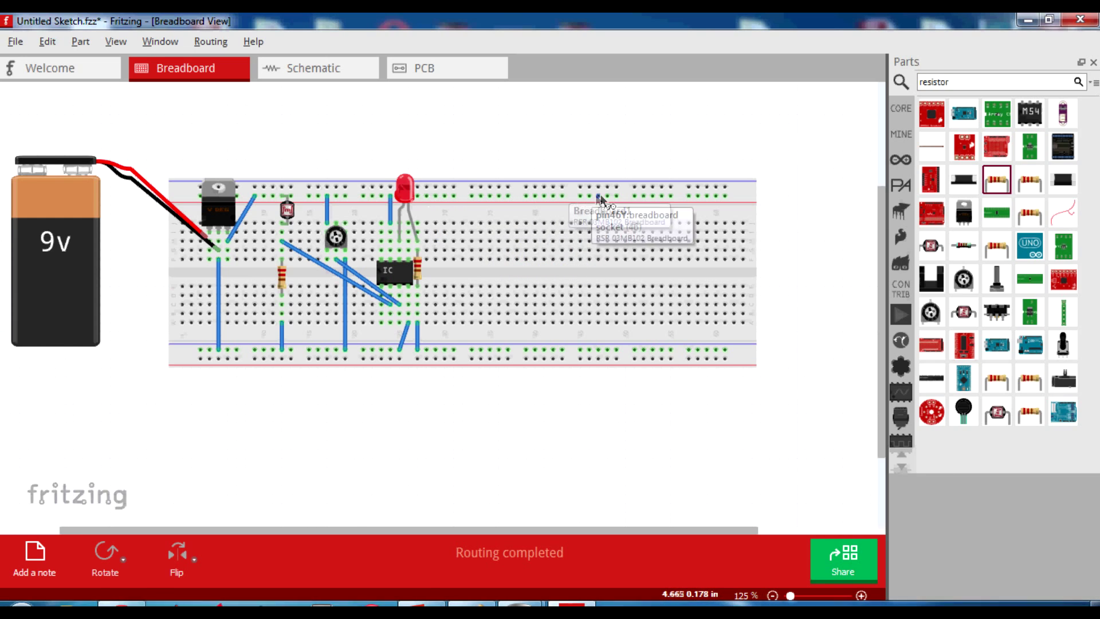
pyautogui.moveTo(652, 194); pyautogui.dragTo(652, 194)
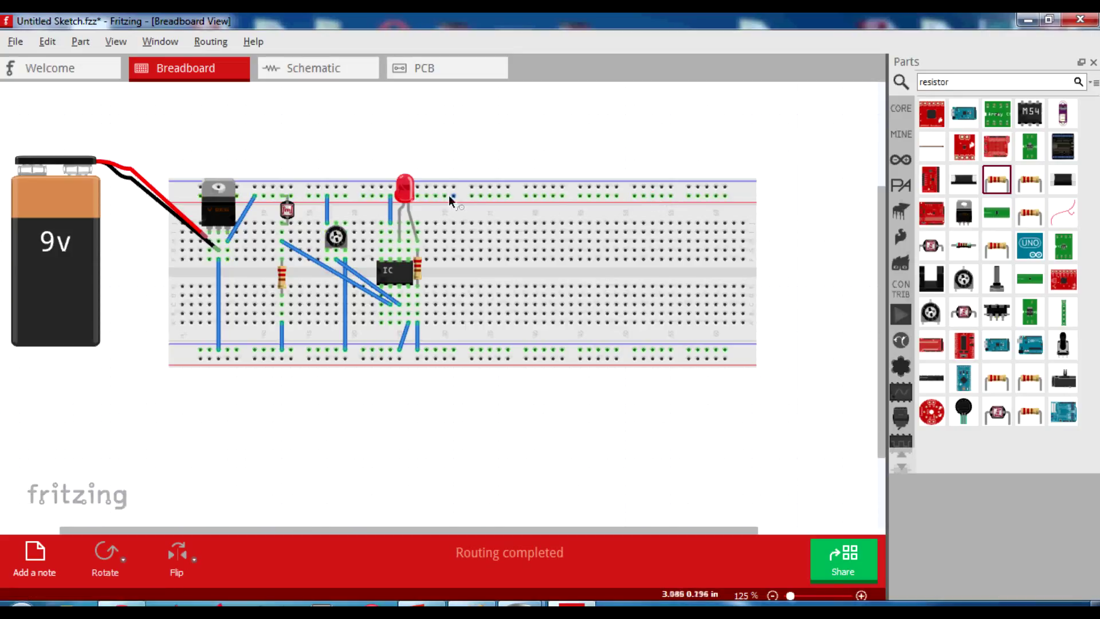